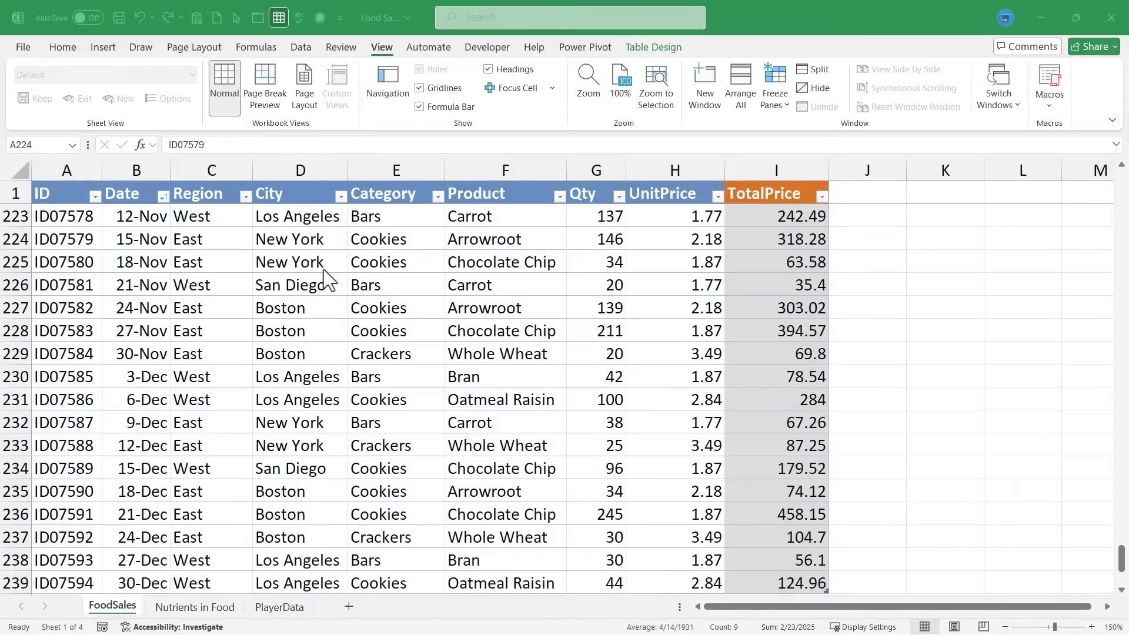
Flip between the PlayerData, Nutrients in Food and FoodSales sheet tabs, ending on FoodSales.
{"action": "left_click", "coordinate": [279, 607]}
{"action": "left_click", "coordinate": [189, 605]}
{"action": "left_click", "coordinate": [112, 608]}
{"action": "left_click", "coordinate": [194, 605]}
{"action": "left_click", "coordinate": [279, 607]}
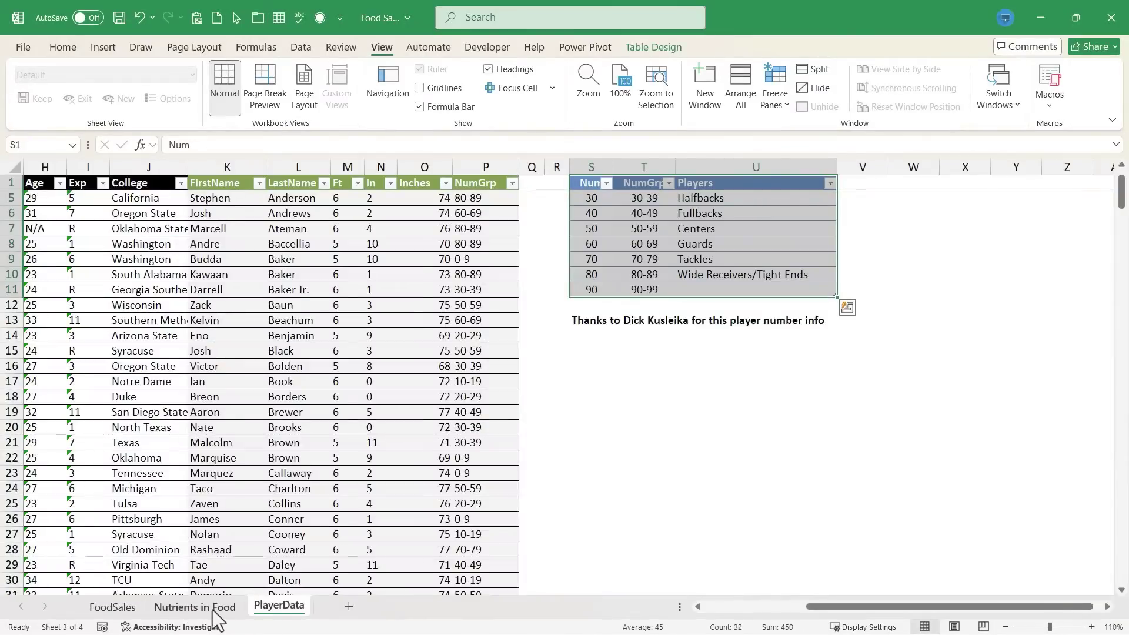
{"action": "left_click", "coordinate": [118, 607]}
{"action": "left_click", "coordinate": [181, 608]}
{"action": "left_click", "coordinate": [276, 608]}
{"action": "left_click", "coordinate": [200, 607]}
{"action": "left_click", "coordinate": [124, 609]}
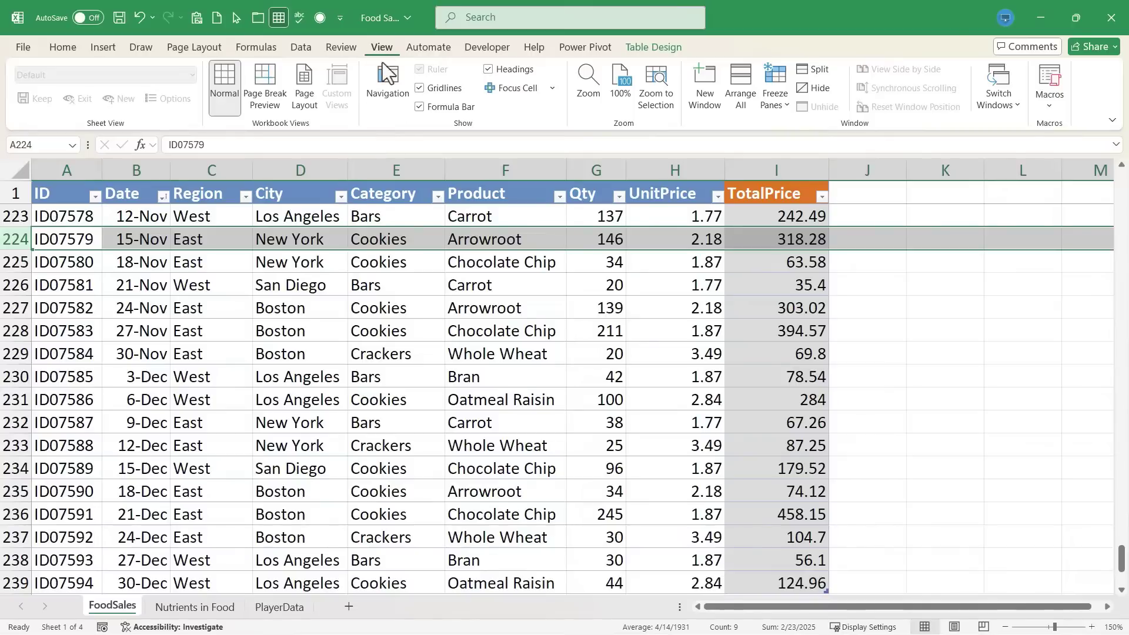
Turn on the Navigation pane and jump to Sales_Data, then to the Nutrients in Food table.
{"action": "left_click", "coordinate": [381, 106]}
{"action": "left_click", "coordinate": [383, 91]}
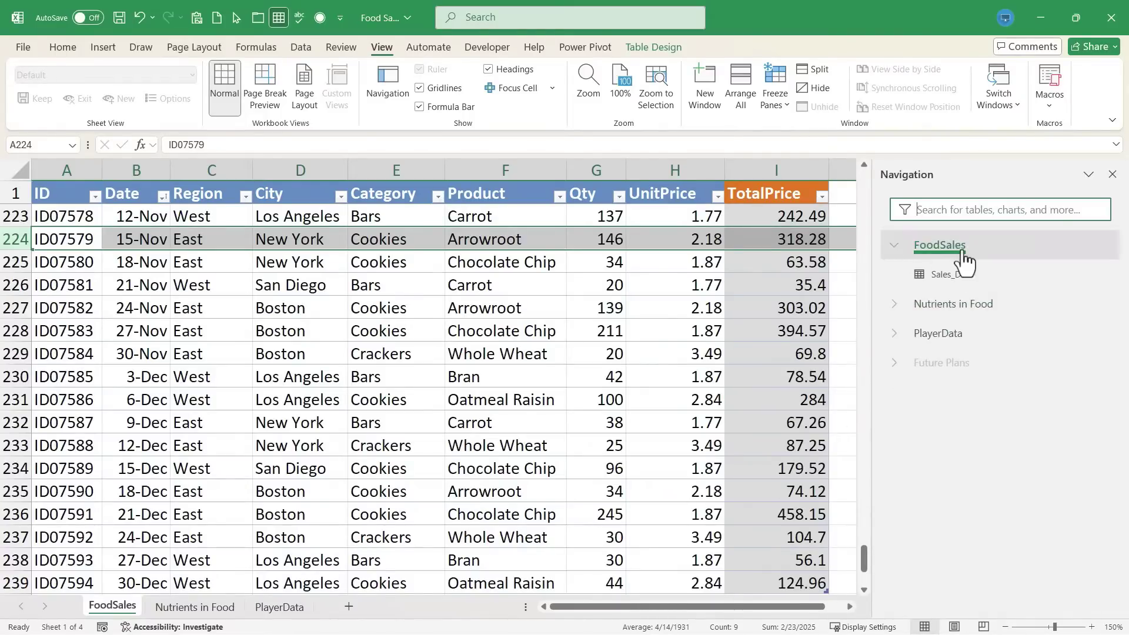
{"action": "left_click", "coordinate": [953, 305]}
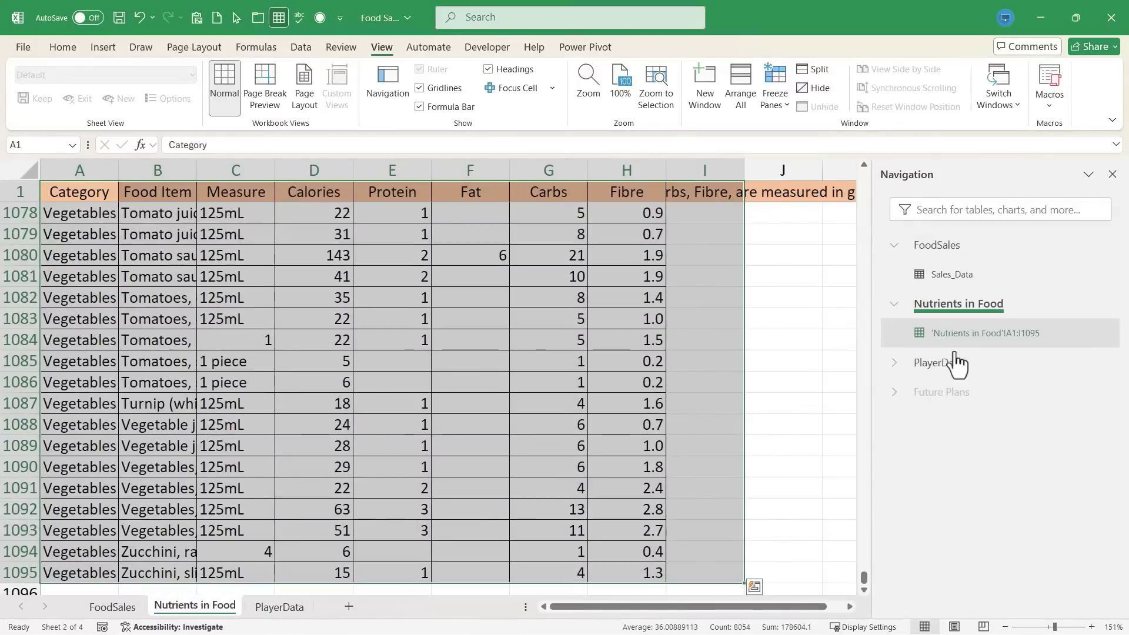
{"action": "left_click", "coordinate": [901, 306]}
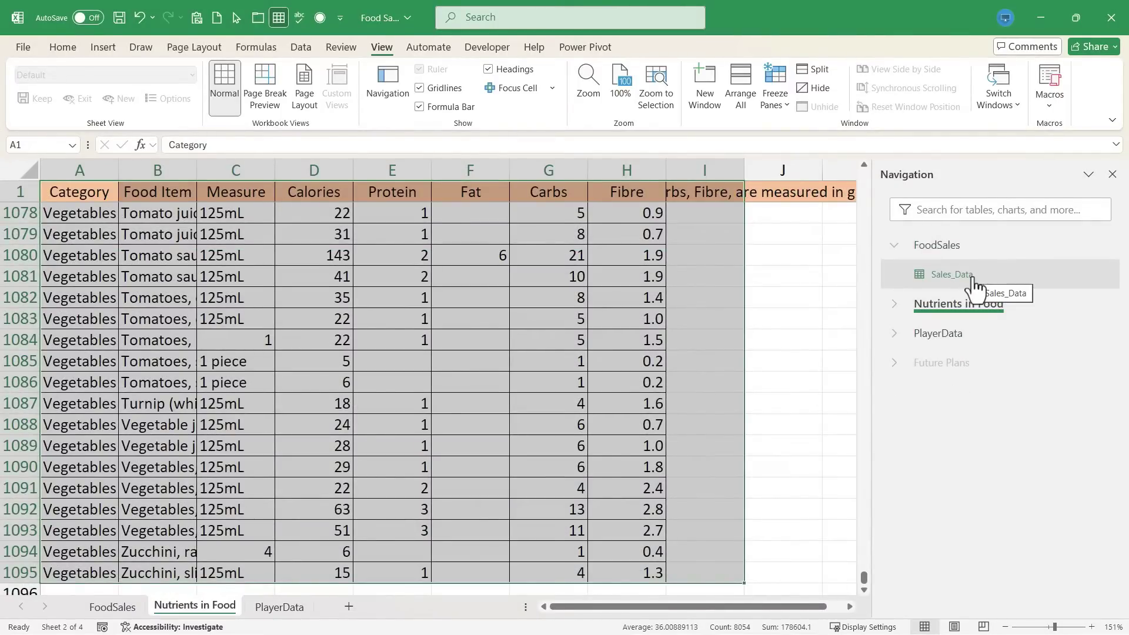
{"action": "left_click", "coordinate": [972, 281]}
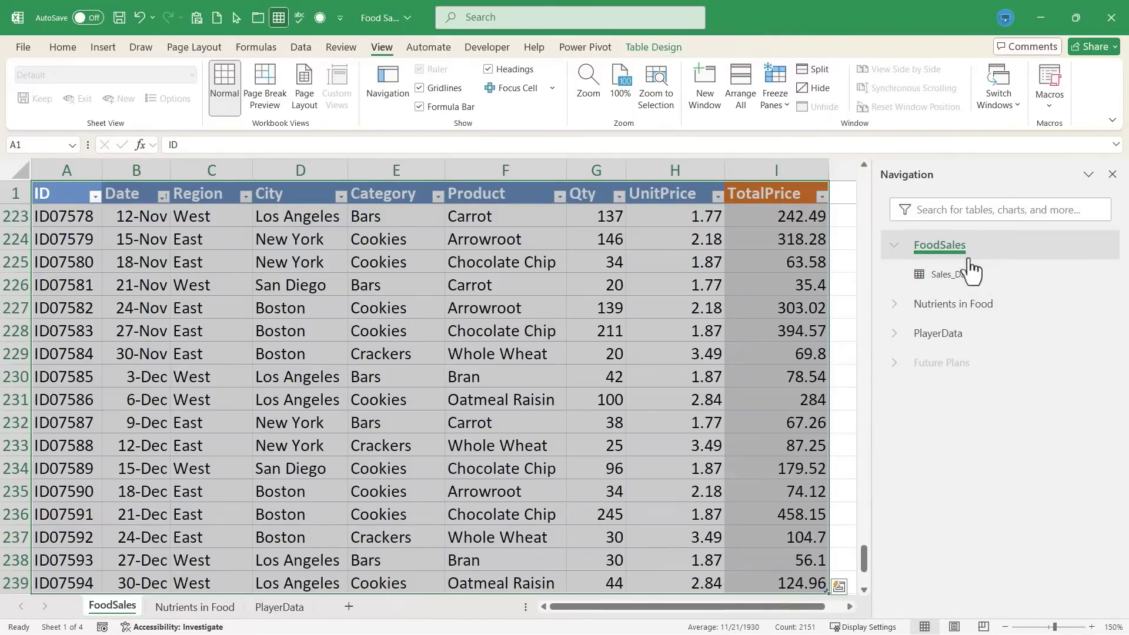
{"action": "left_click", "coordinate": [960, 305]}
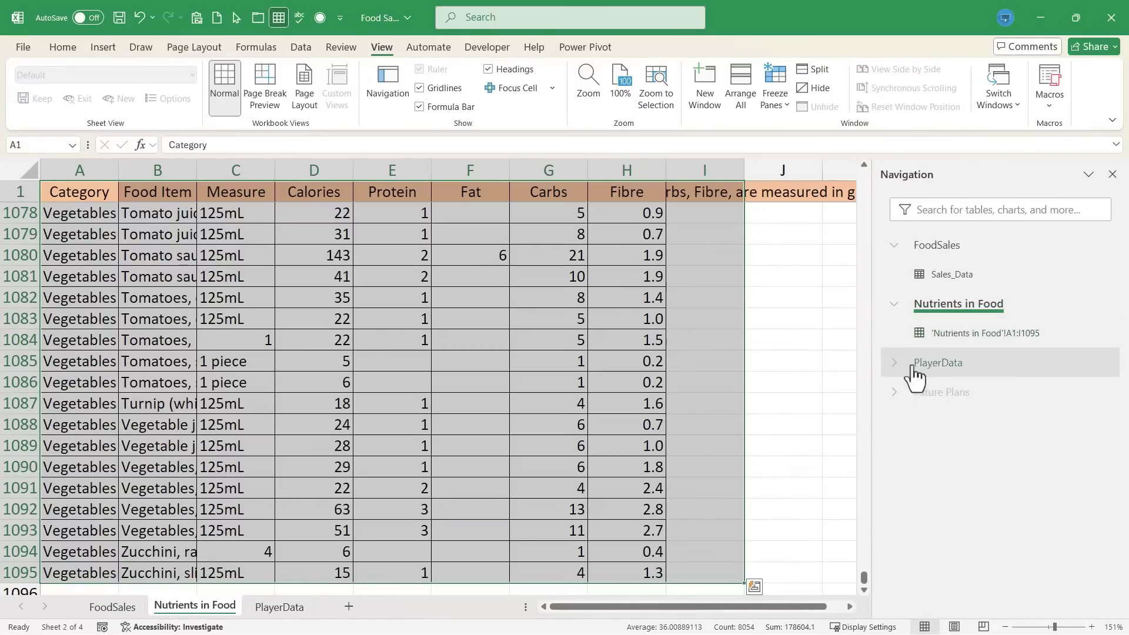
Expand PlayerData in the Navigation pane and jump among tblNum, cell S13 and tblPlayers.
{"action": "left_click", "coordinate": [888, 362]}
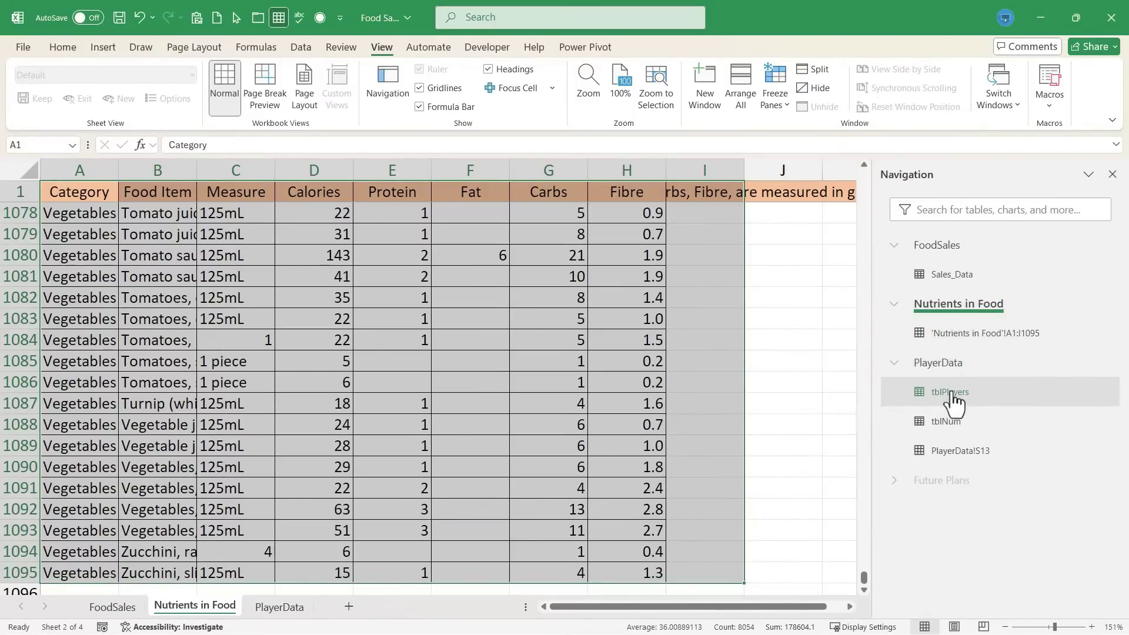
{"action": "left_click", "coordinate": [952, 422]}
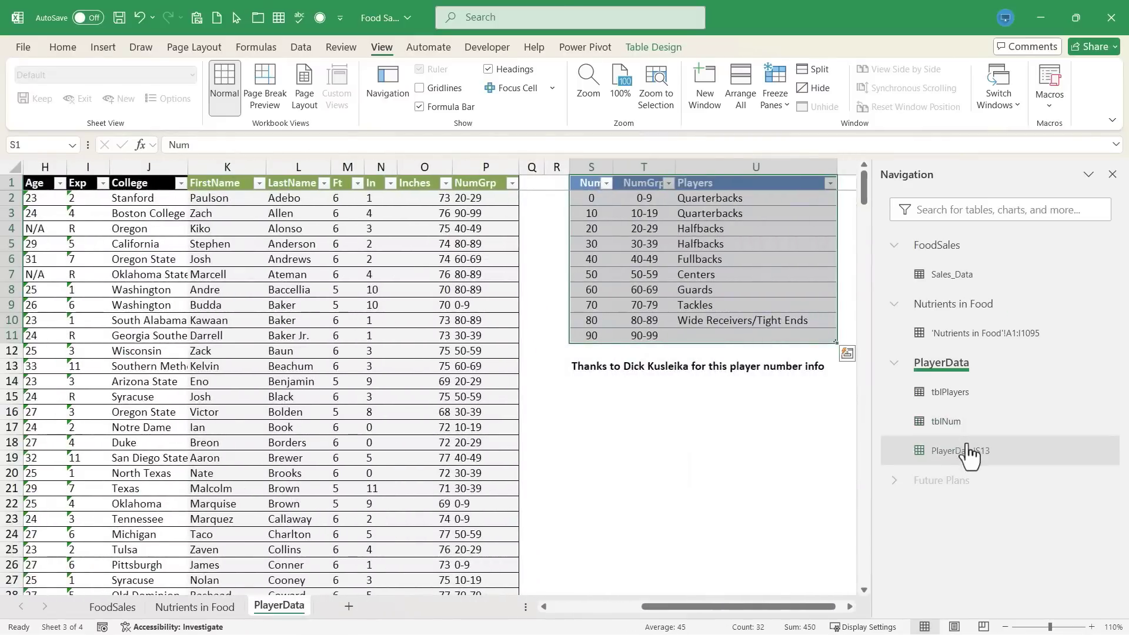
{"action": "left_click", "coordinate": [964, 451]}
{"action": "left_click", "coordinate": [944, 426]}
{"action": "left_click", "coordinate": [951, 394]}
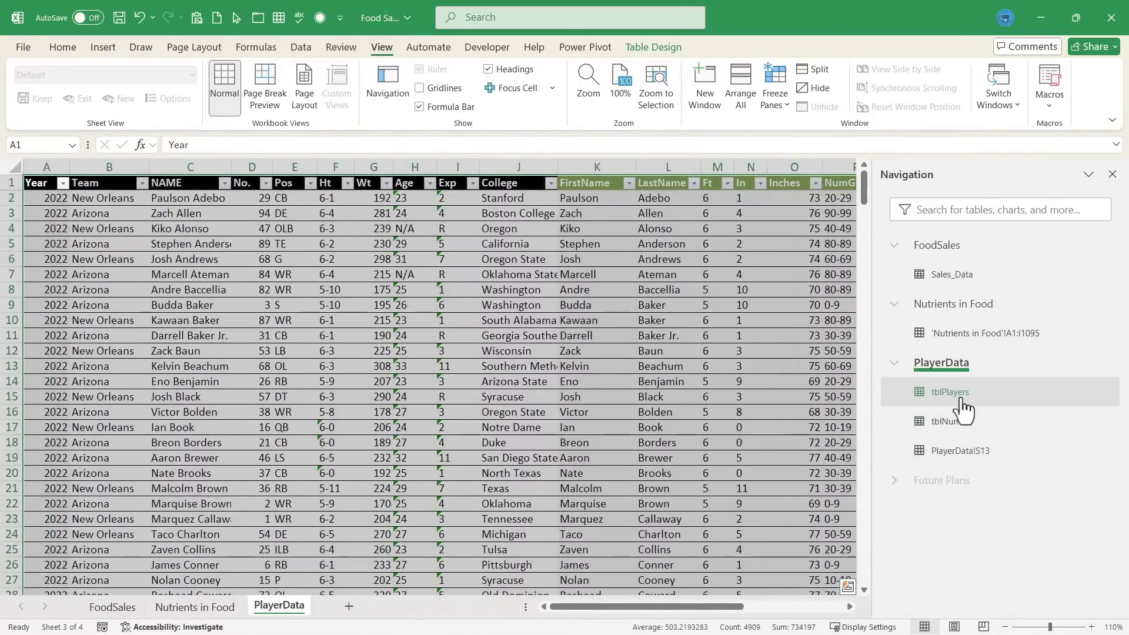
Hop through Nutrients in Food, Sales_Data and tblPlayers, then settle on the tblNum table.
{"action": "left_click", "coordinate": [962, 334]}
{"action": "left_click", "coordinate": [959, 276]}
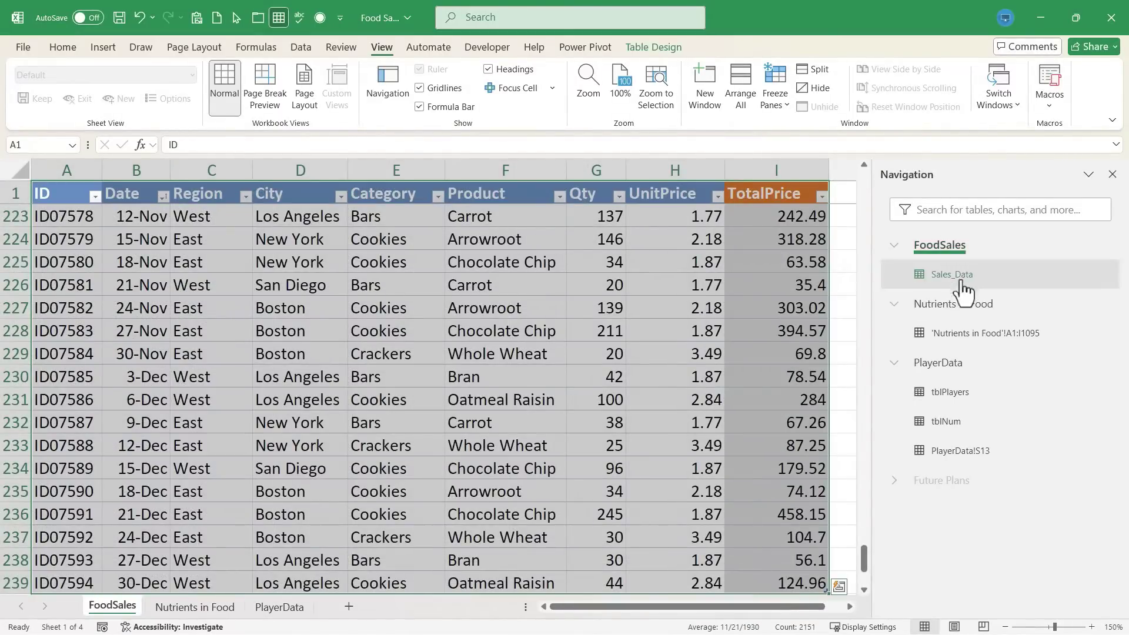
{"action": "left_click", "coordinate": [968, 401]}
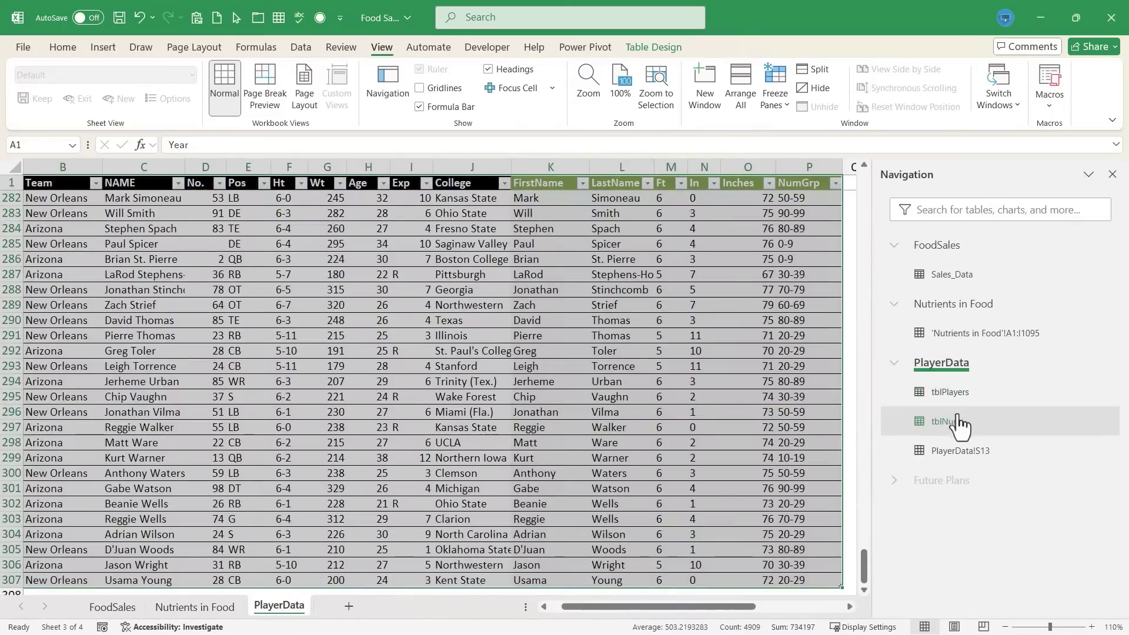
{"action": "left_click", "coordinate": [957, 426]}
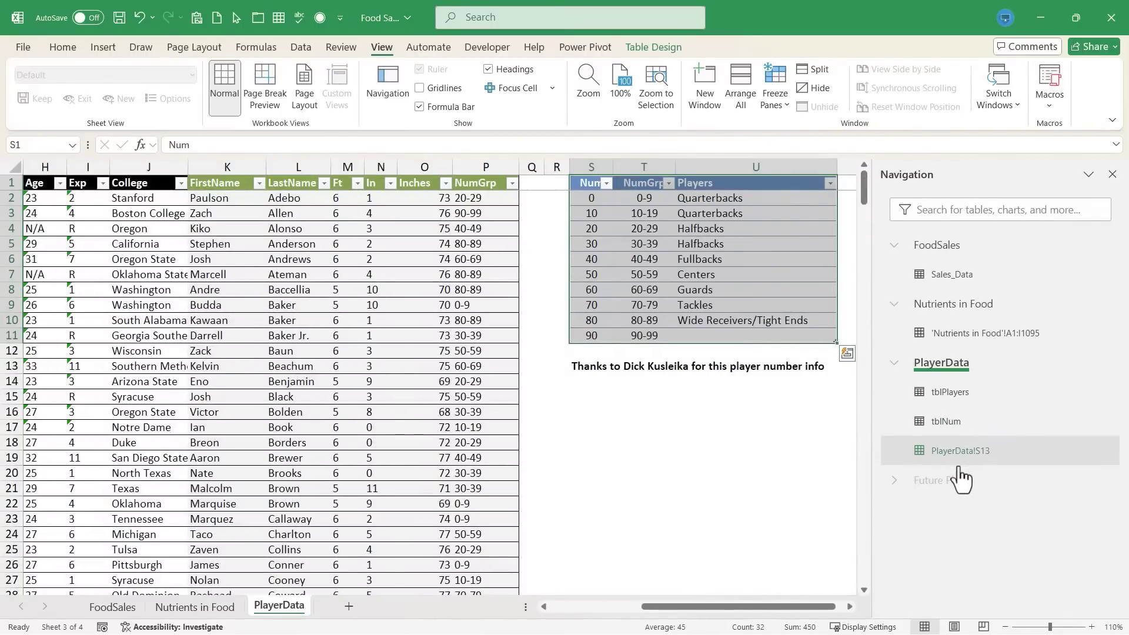
{"action": "left_click", "coordinate": [205, 613]}
{"action": "left_click", "coordinate": [113, 607]}
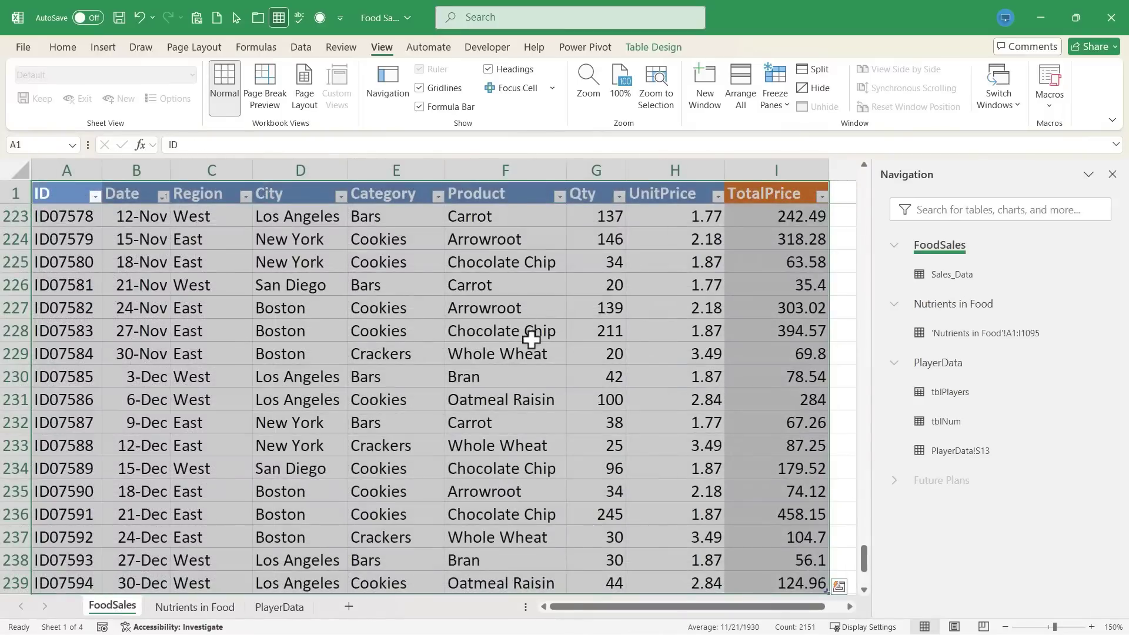
{"action": "left_click", "coordinate": [476, 391]}
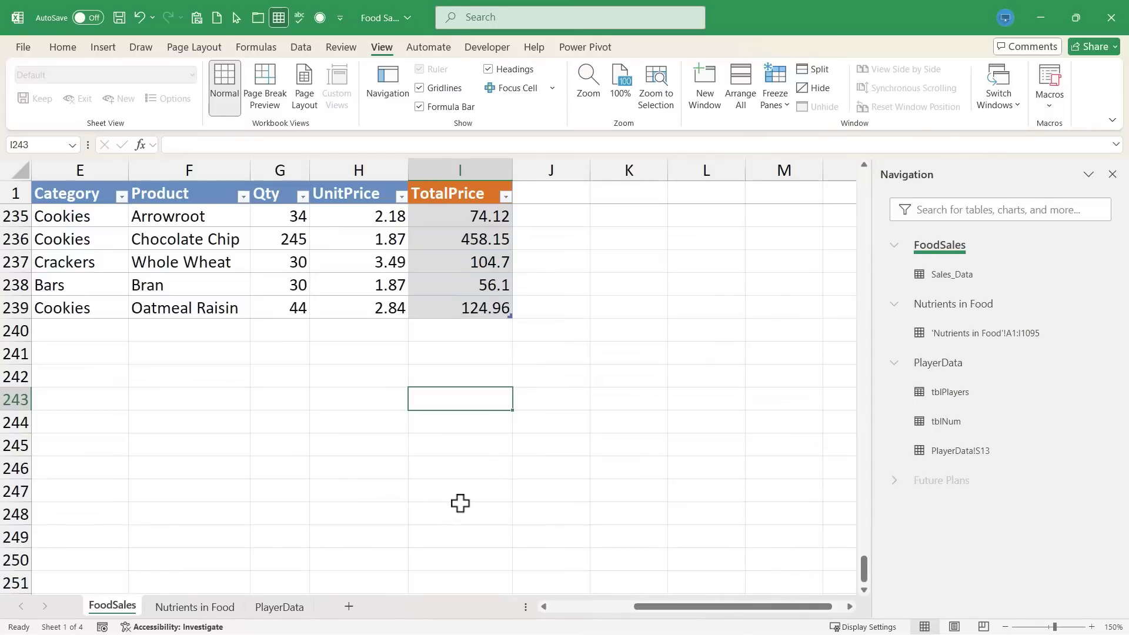
{"action": "left_click", "coordinate": [947, 422]}
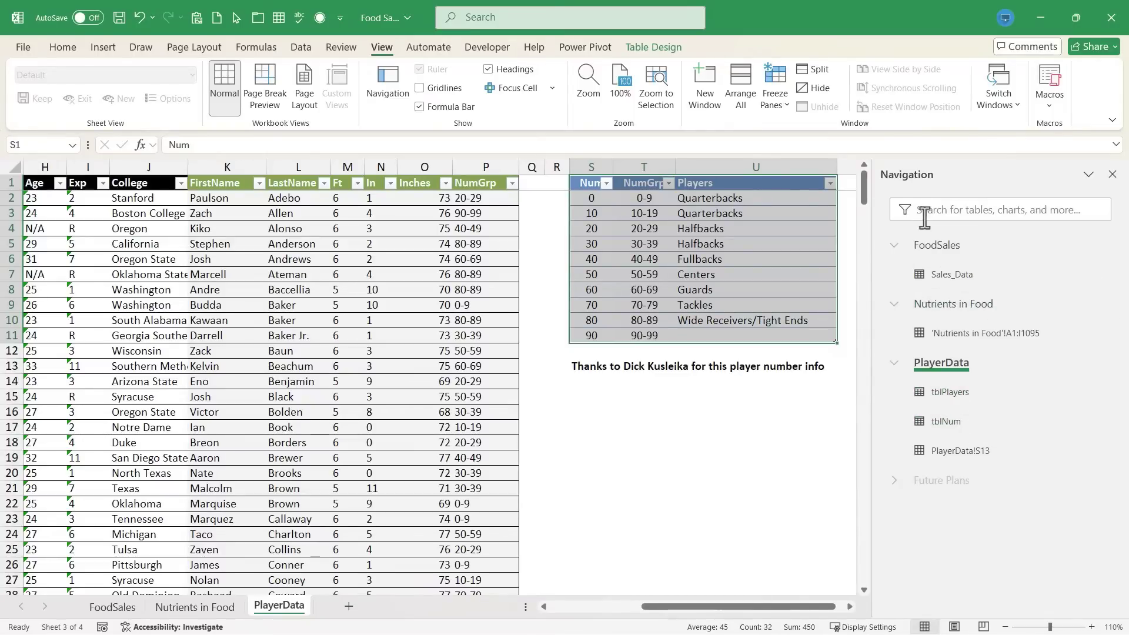
Search the navigation list for 'nutrients', jump to 'Nutrients in Food'!A1:I1095, then clear the search.
{"action": "left_click", "coordinate": [954, 218]}
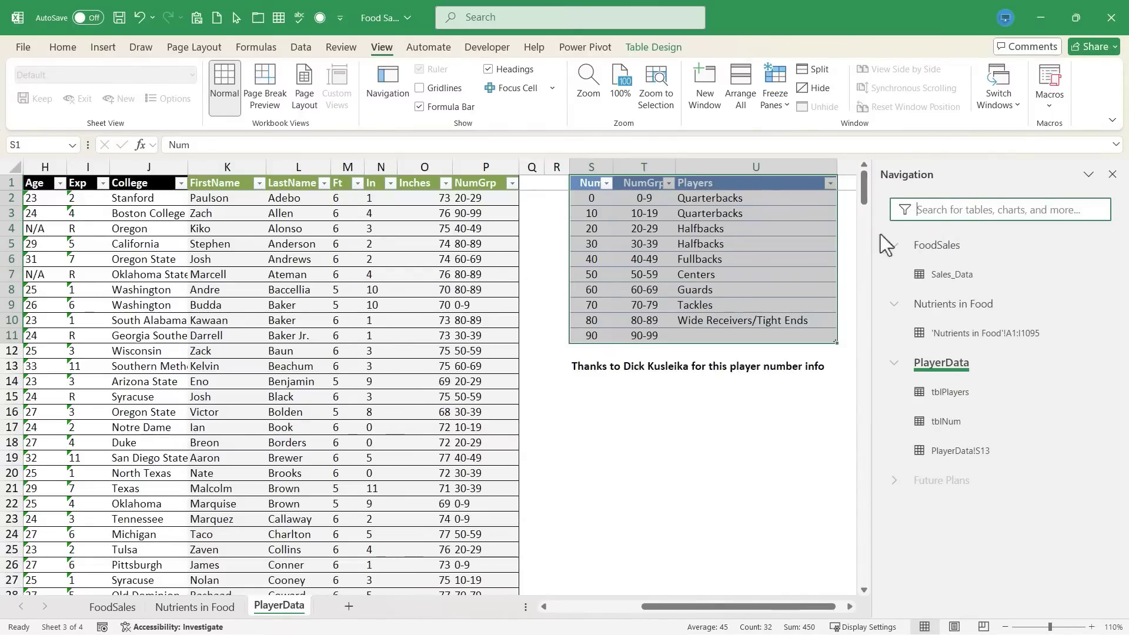
{"action": "type", "text": "nut"}
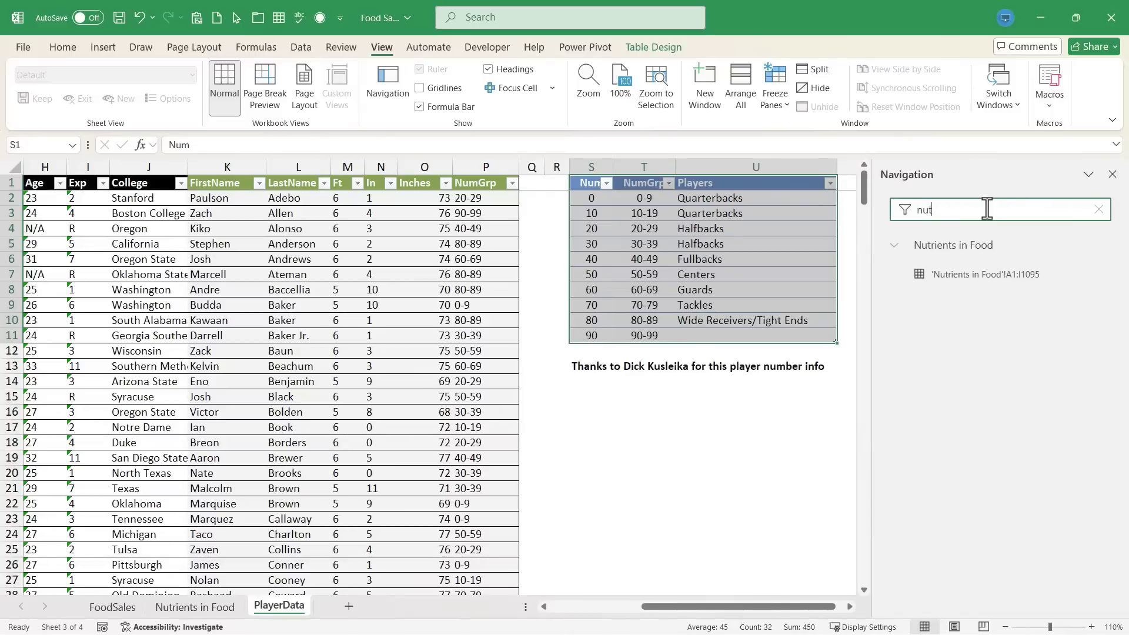
{"action": "type", "text": "rients"}
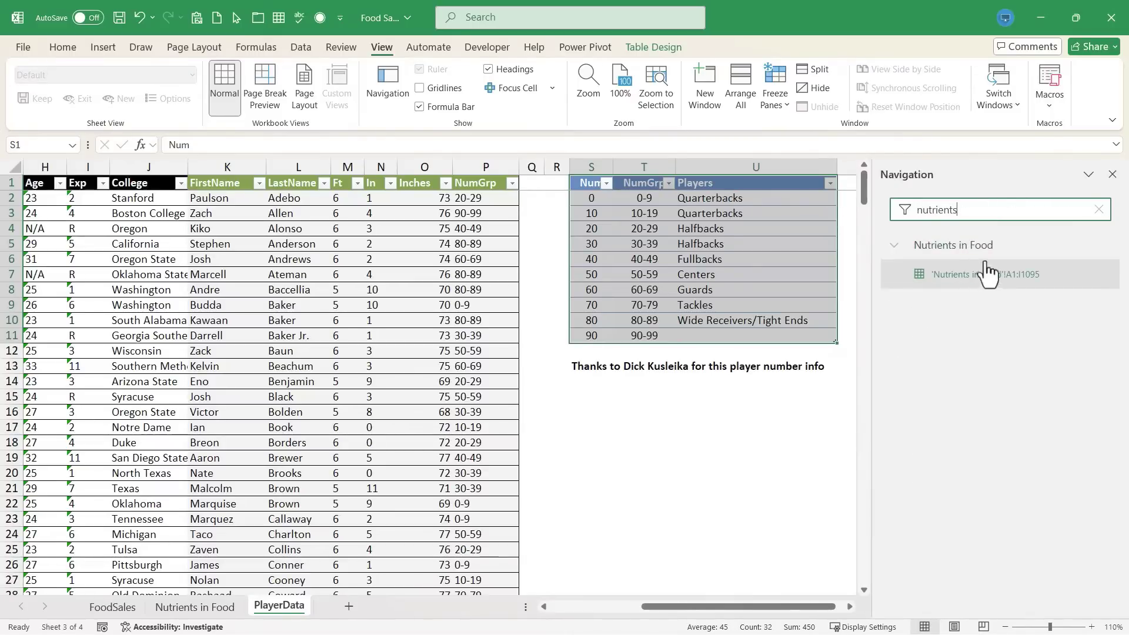
{"action": "left_click", "coordinate": [1025, 275]}
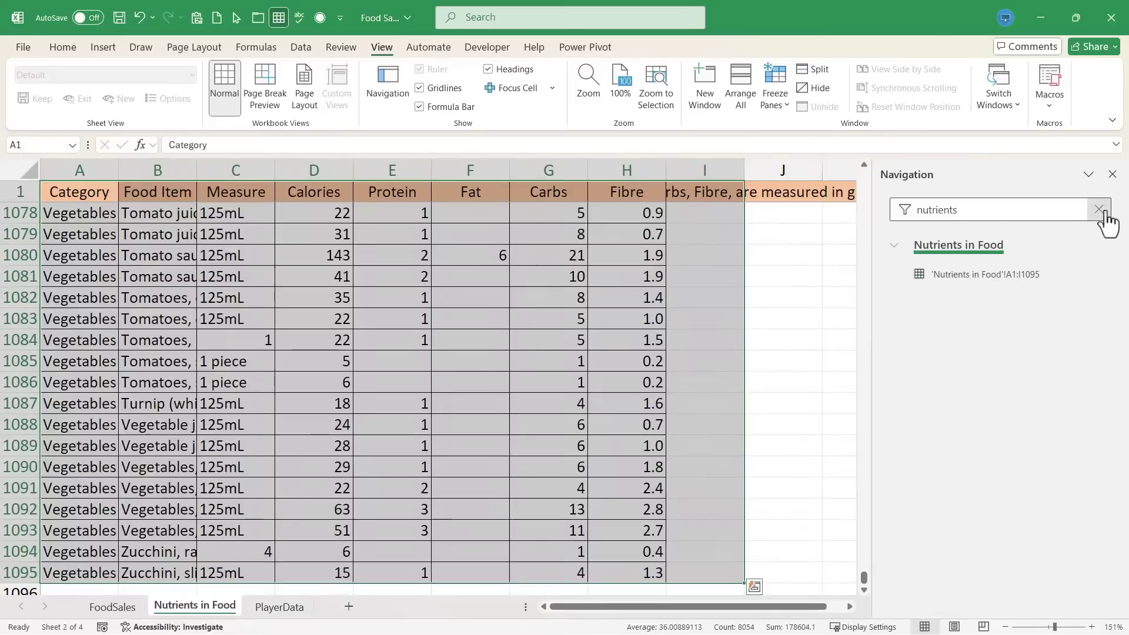
{"action": "left_click", "coordinate": [1099, 210]}
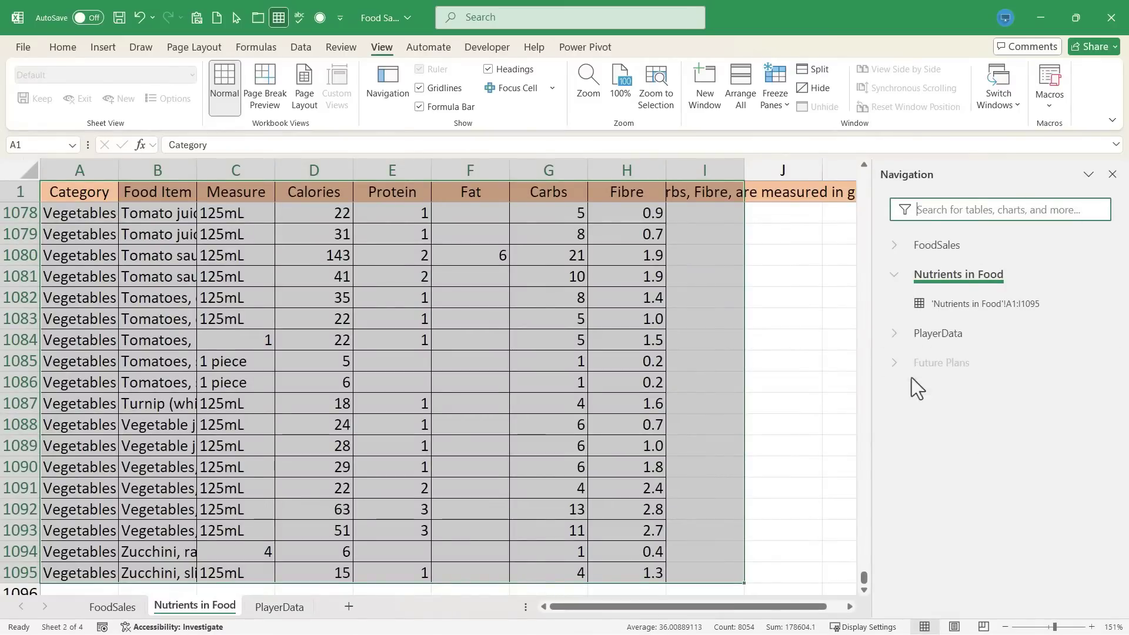
Deselect the data range and drag the PlayerData tab to the far left, ahead of FoodSales.
{"action": "left_click", "coordinate": [824, 357]}
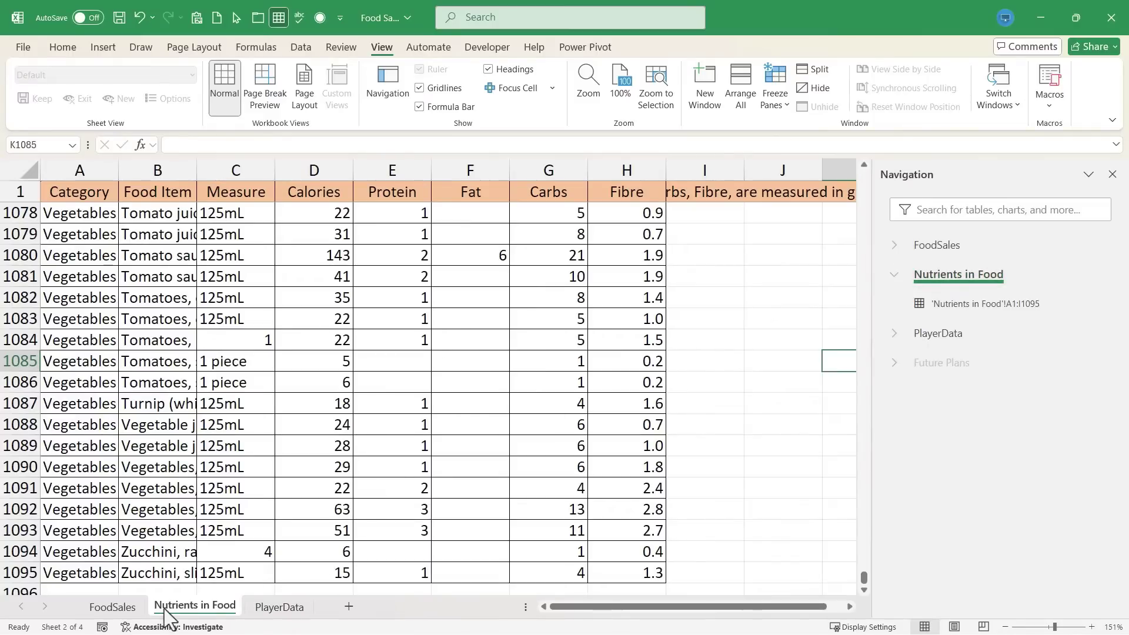
{"action": "left_click_drag", "start_coordinate": [296, 602], "coordinate": [158, 609]}
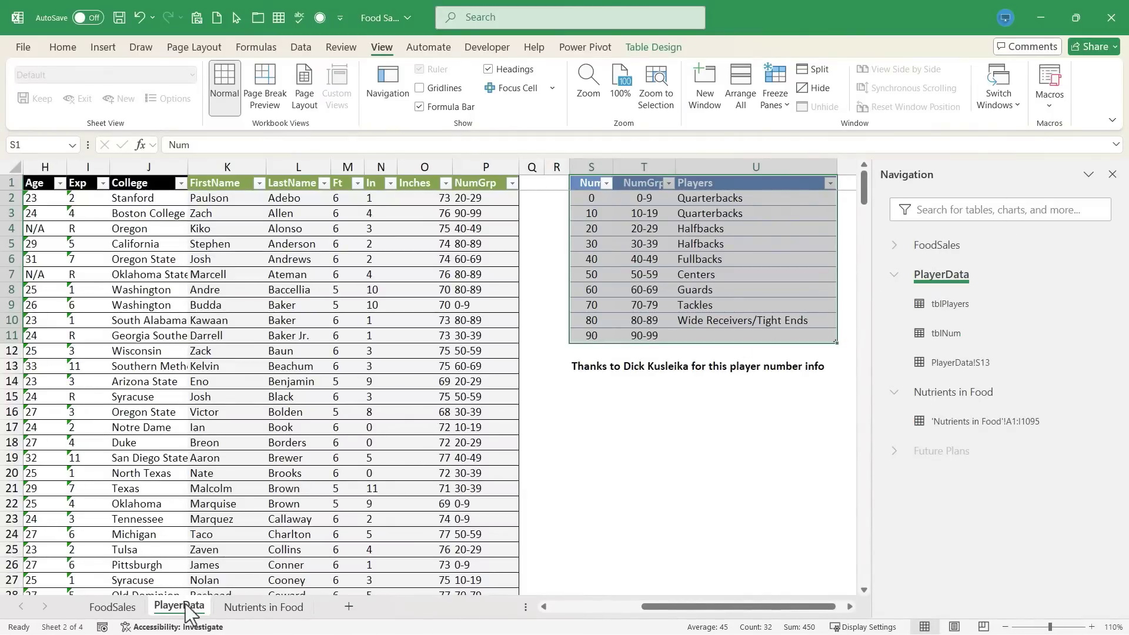
{"action": "left_click_drag", "start_coordinate": [181, 607], "coordinate": [98, 610]}
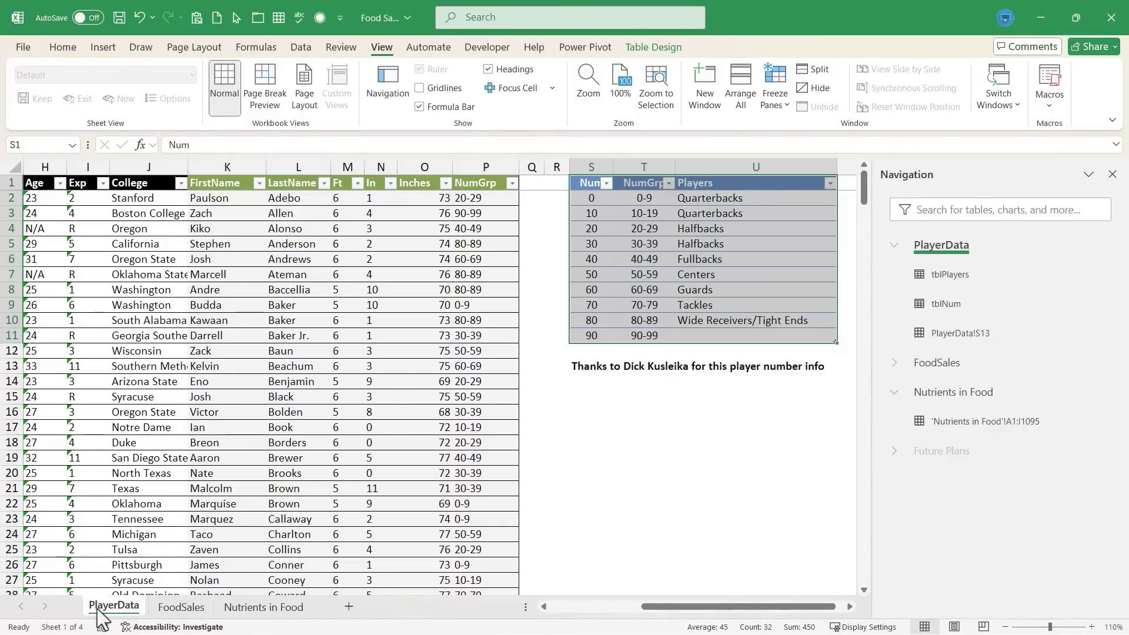
Insert a new worksheet and rename Sheet4 to 'Exercises'.
{"action": "left_click", "coordinate": [348, 607]}
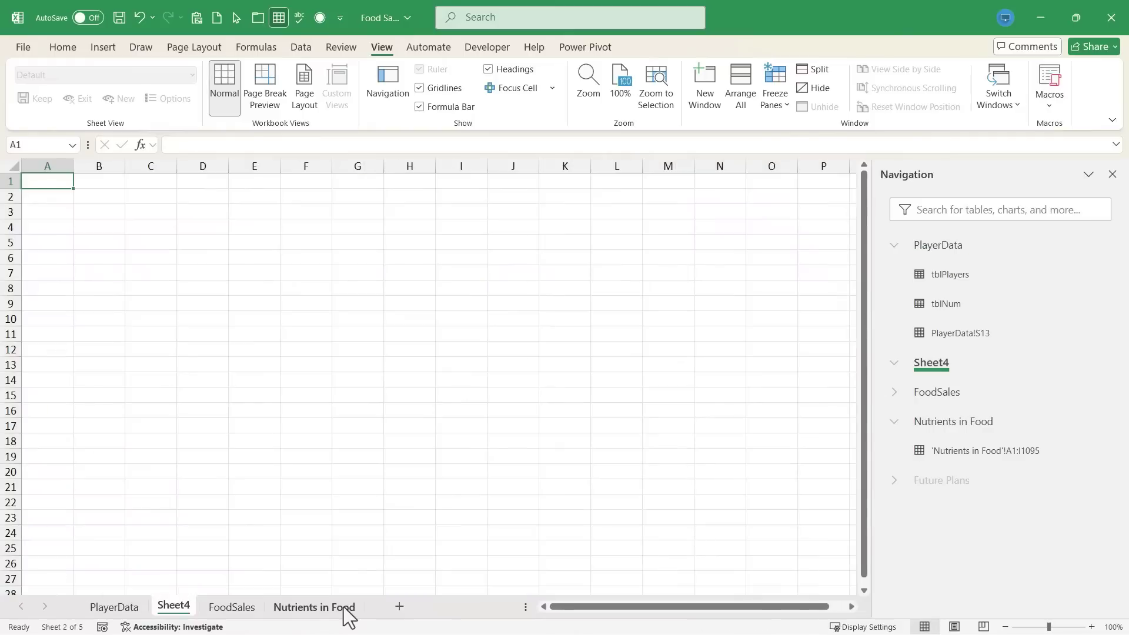
{"action": "right_click", "coordinate": [175, 612]}
{"action": "left_click", "coordinate": [240, 428]}
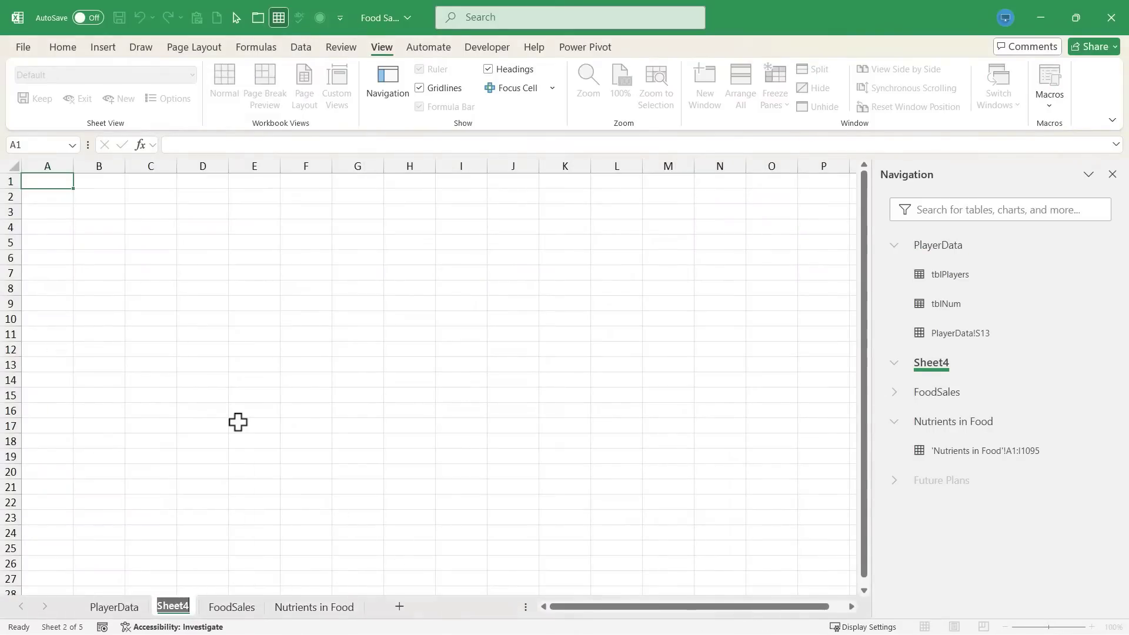
{"action": "type", "text": "Exercises"}
{"action": "key", "text": "Return"}
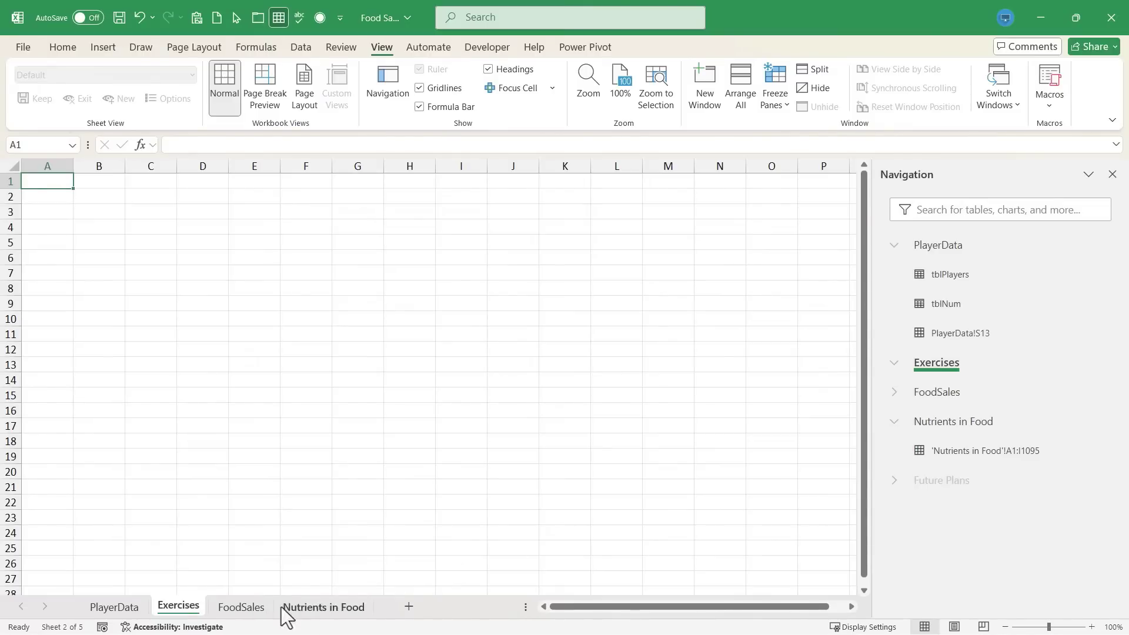
Check the Unhide list from the Nutrients in Food tab, cancelling without unhiding anything.
{"action": "right_click", "coordinate": [371, 609]}
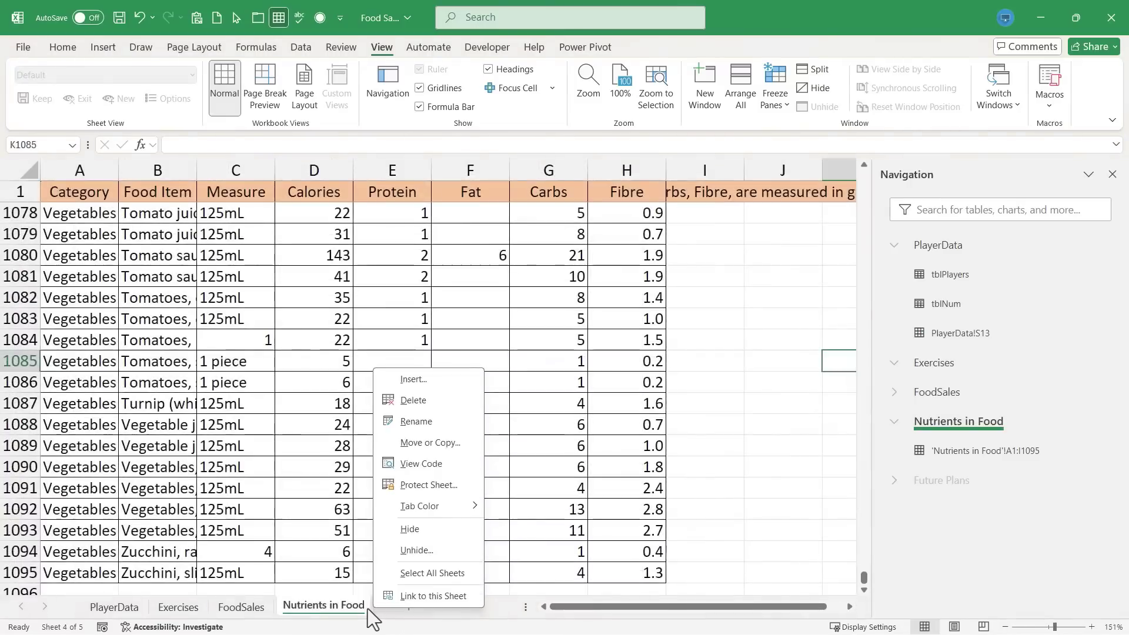
{"action": "left_click", "coordinate": [417, 550]}
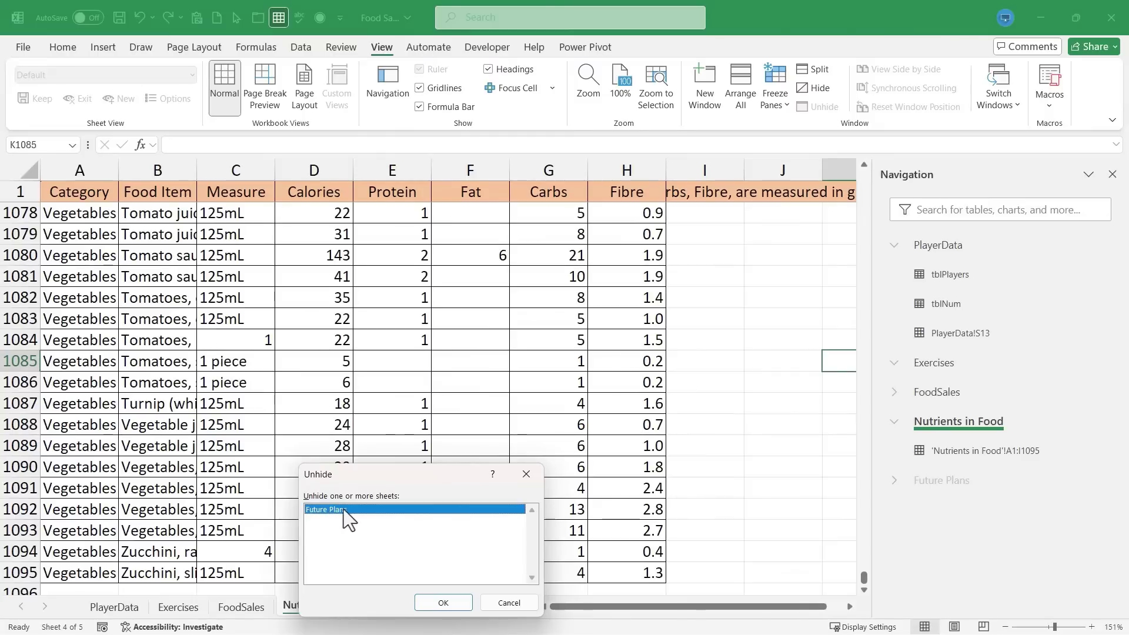
{"action": "left_click", "coordinate": [510, 602]}
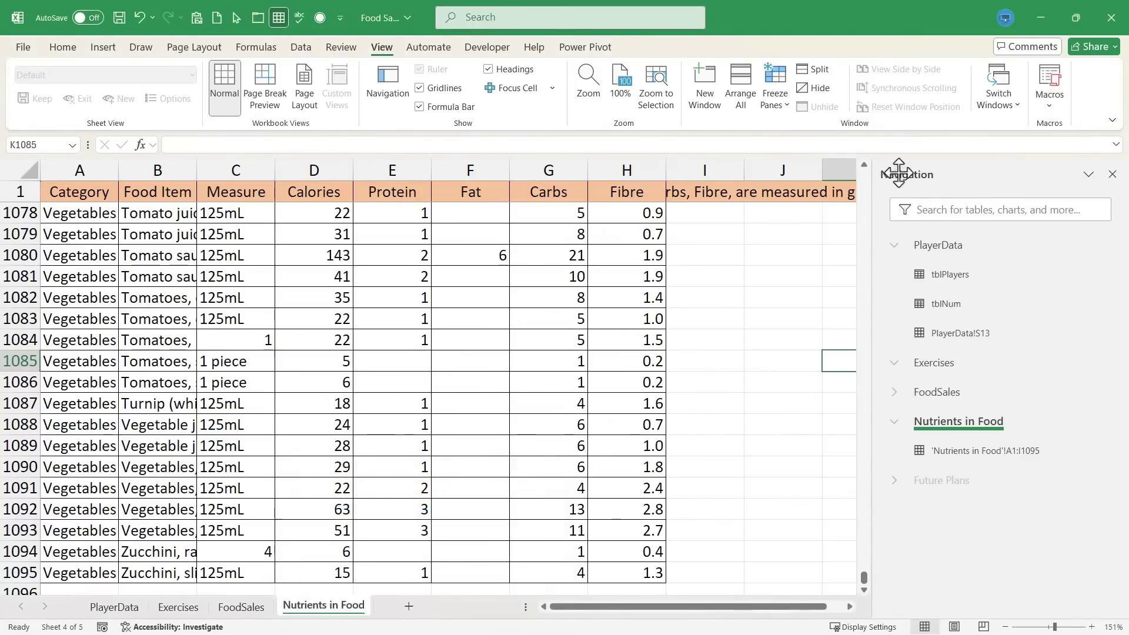
Show the hidden Future Plans sheet from the Navigation pane, then hide it again.
{"action": "right_click", "coordinate": [969, 489]}
{"action": "left_click", "coordinate": [999, 564]}
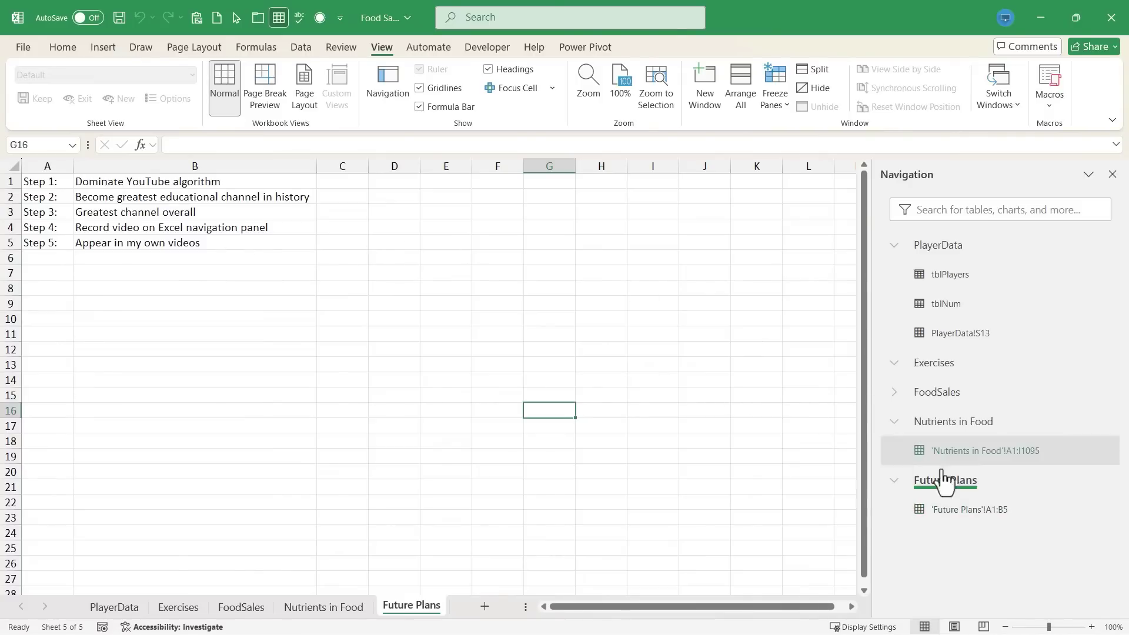
{"action": "right_click", "coordinate": [1004, 497]}
{"action": "left_click", "coordinate": [1030, 550]}
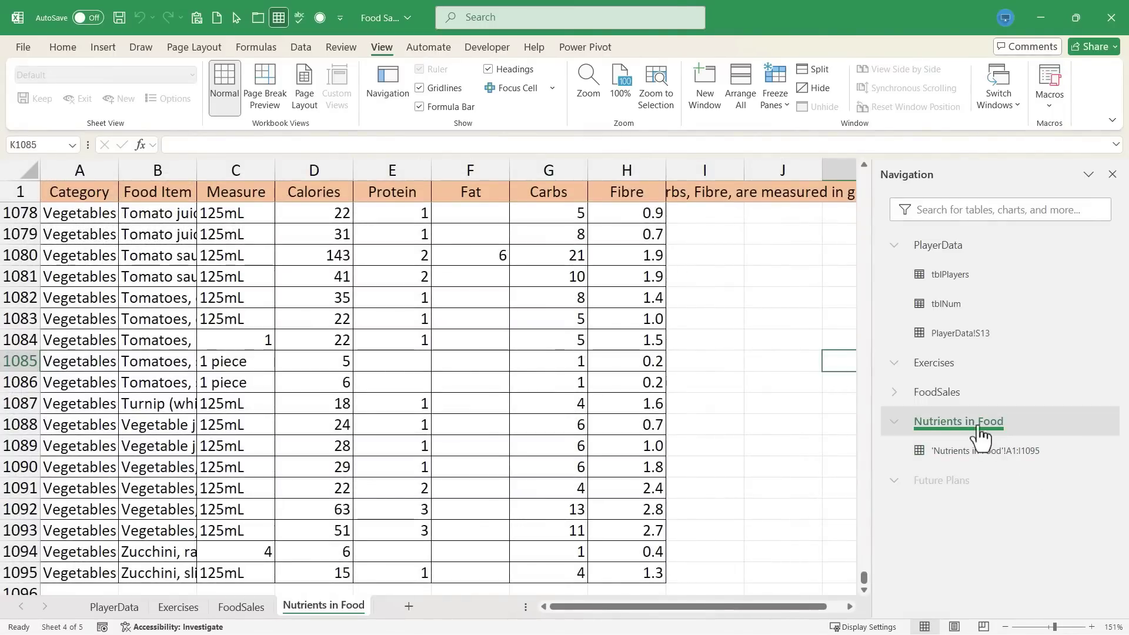
Rename the FoodSales sheet to 'Food Sales' through the Navigation pane's Rename dialog.
{"action": "right_click", "coordinate": [957, 396]}
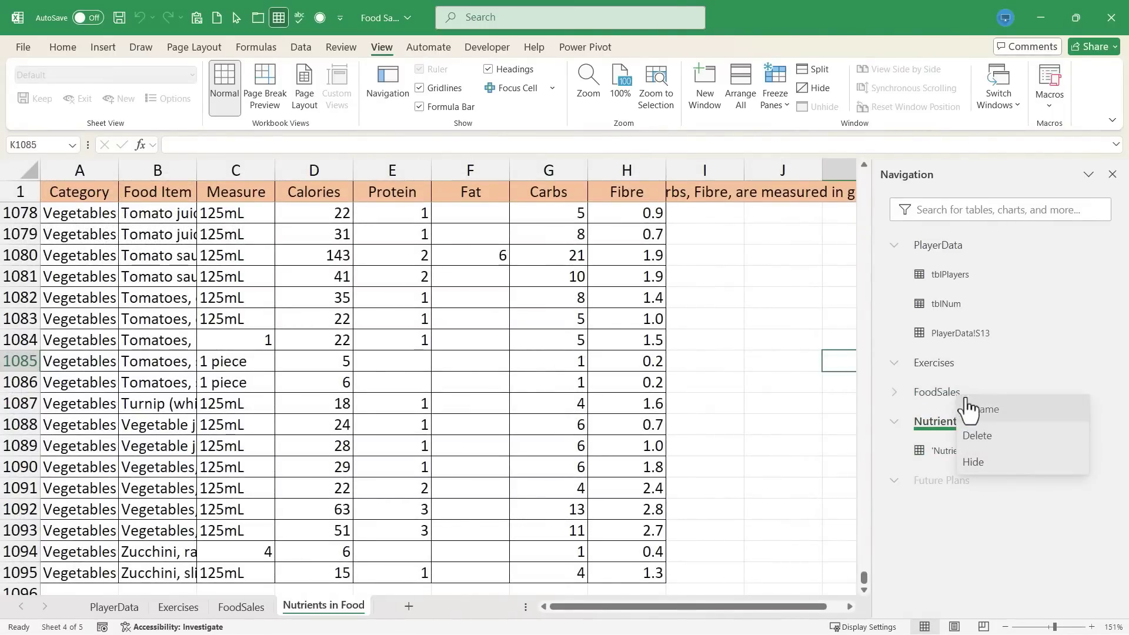
{"action": "left_click", "coordinate": [1003, 411]}
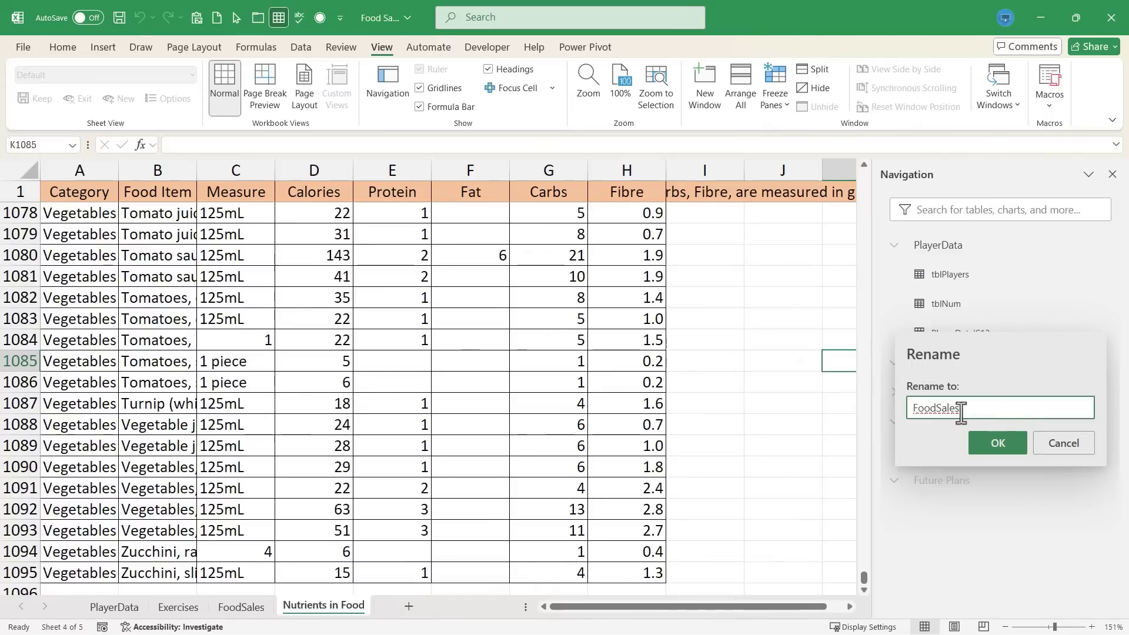
{"action": "left_click", "coordinate": [998, 444]}
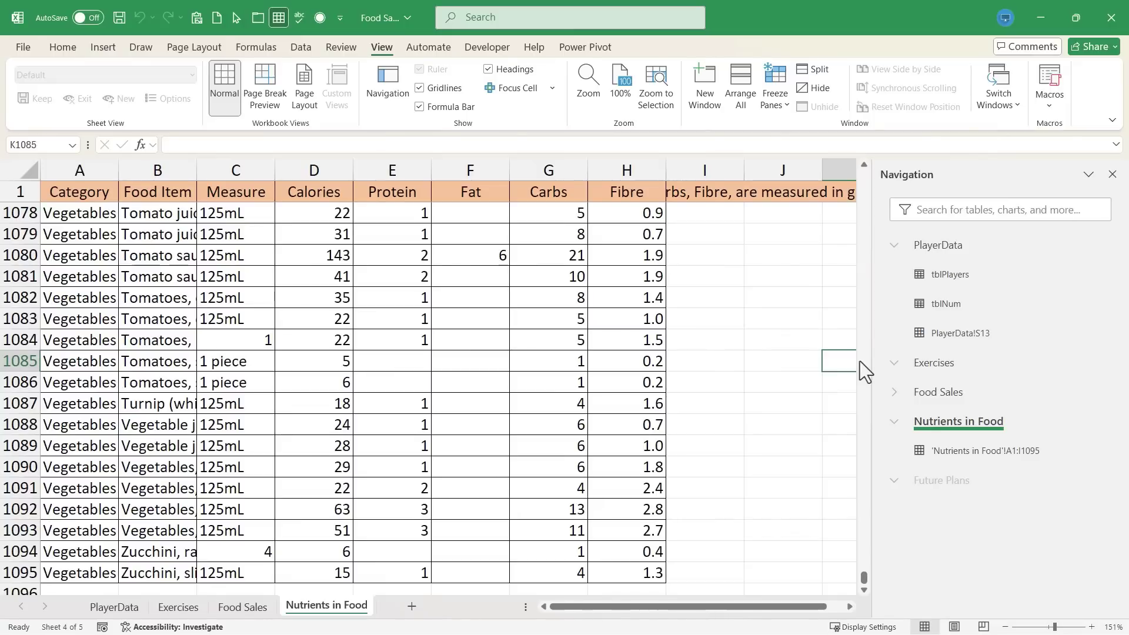
Close the Navigation pane with the X at its top right.
{"action": "left_click", "coordinate": [1112, 176]}
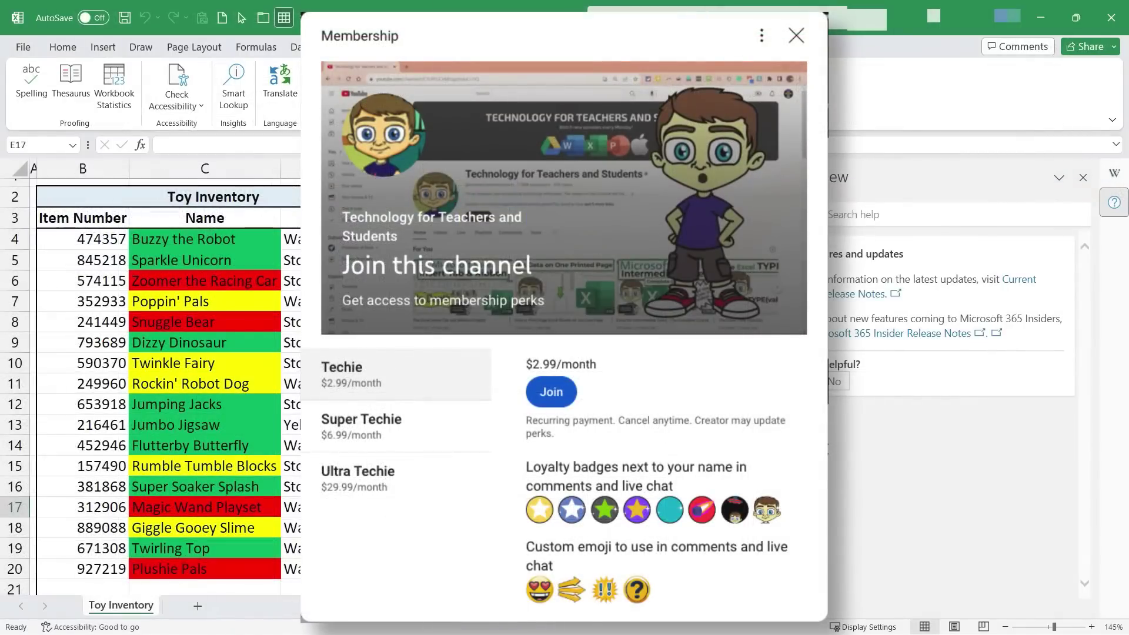
Bring up the Super Thanks tip dialog from the Thanks button under the video.
{"action": "scroll", "coordinate": [714, 447], "scroll_direction": "down", "scroll_amount": 2}
{"action": "scroll", "coordinate": [714, 447], "scroll_direction": "up", "scroll_amount": 2}
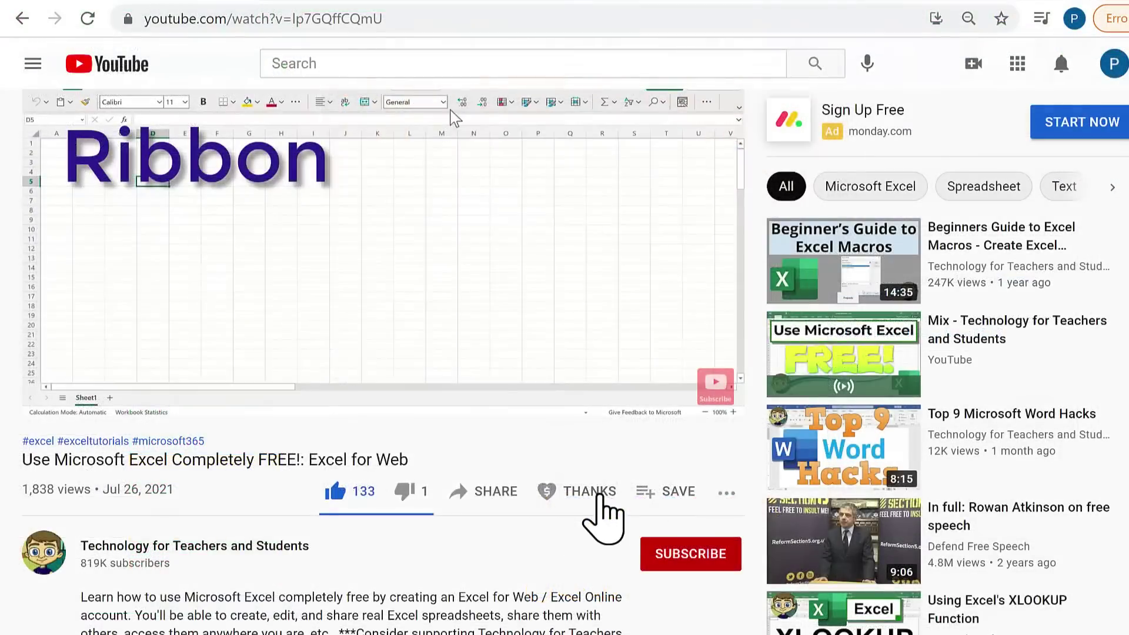
{"action": "left_click", "coordinate": [591, 493]}
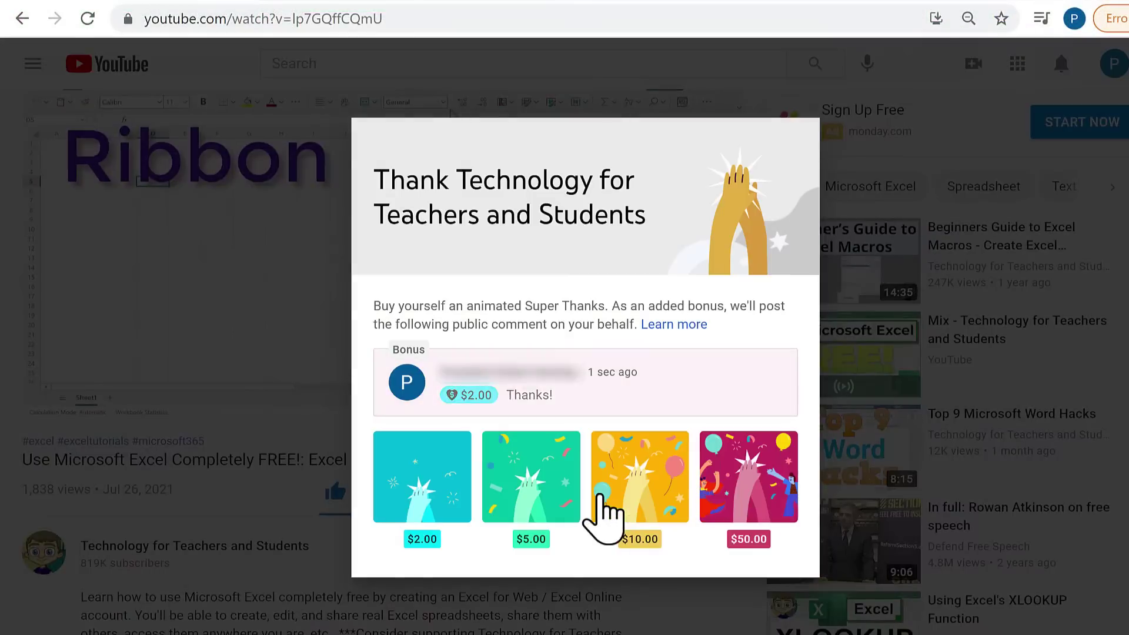